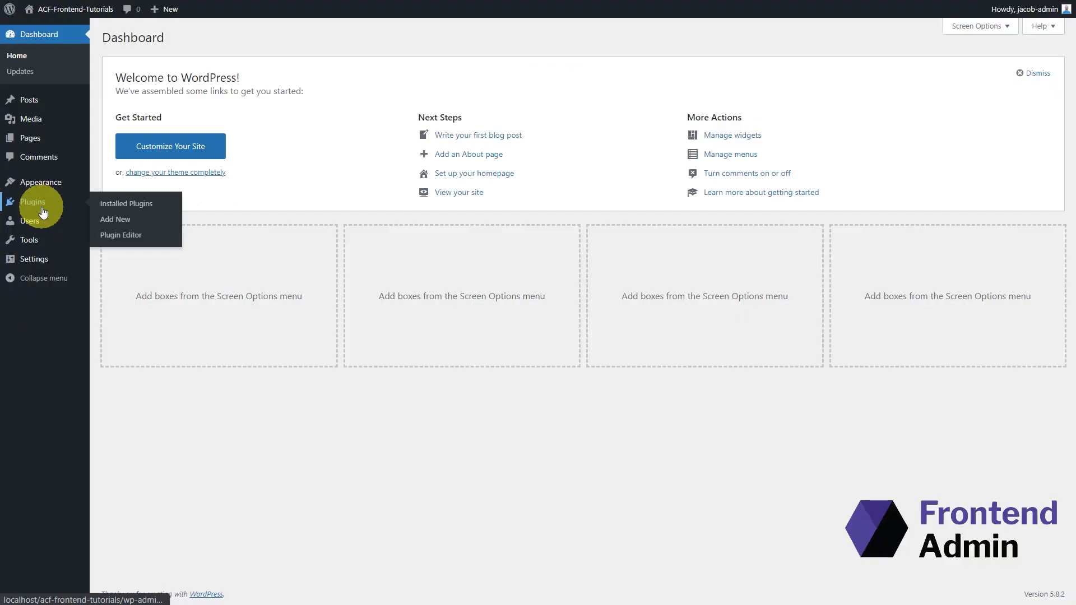
Search the plugin directory for 'frontend admin', then install and activate the Frontend Admin plugin.
{"action": "left_click", "coordinate": [114, 223]}
{"action": "left_click", "coordinate": [966, 68]}
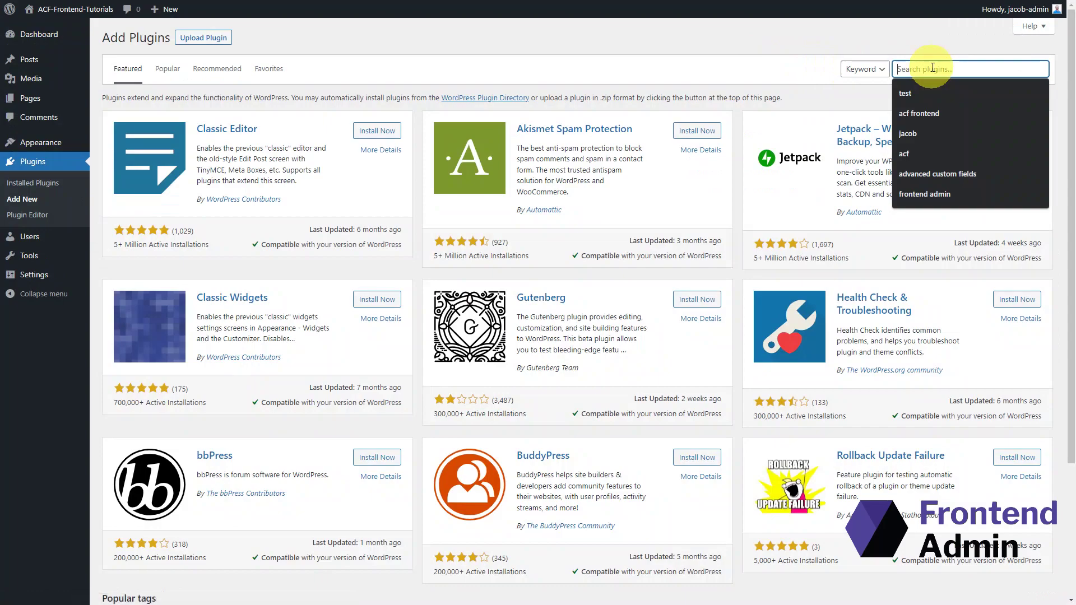
{"action": "type", "text": "frontend admin"}
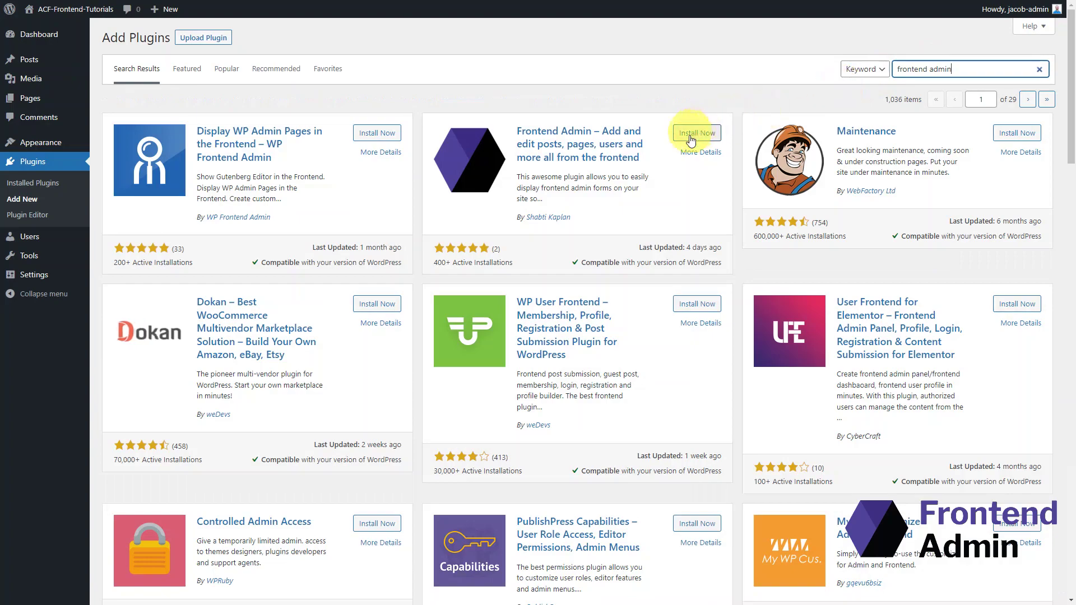
{"action": "left_click", "coordinate": [697, 133]}
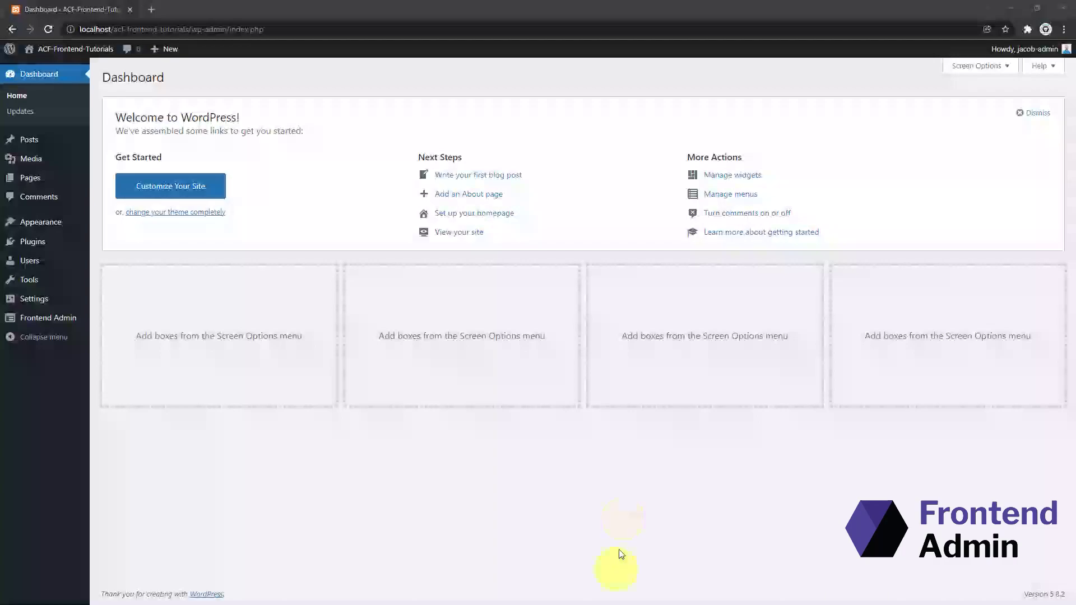
Move the existing New User Form from the Frontend Admin forms list to the trash.
{"action": "left_click", "coordinate": [48, 319]}
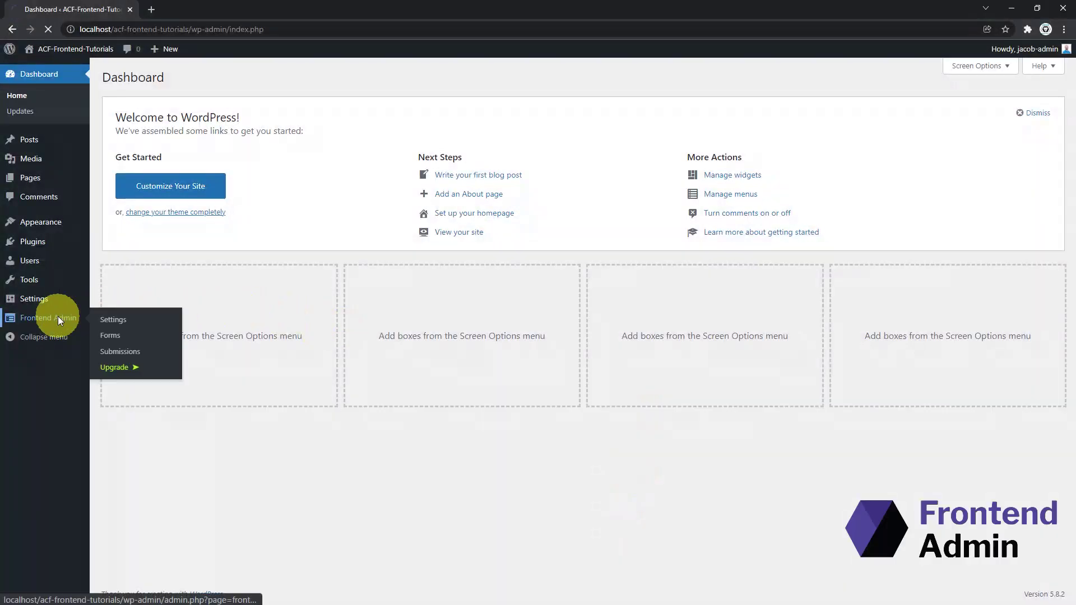
{"action": "left_click", "coordinate": [110, 336]}
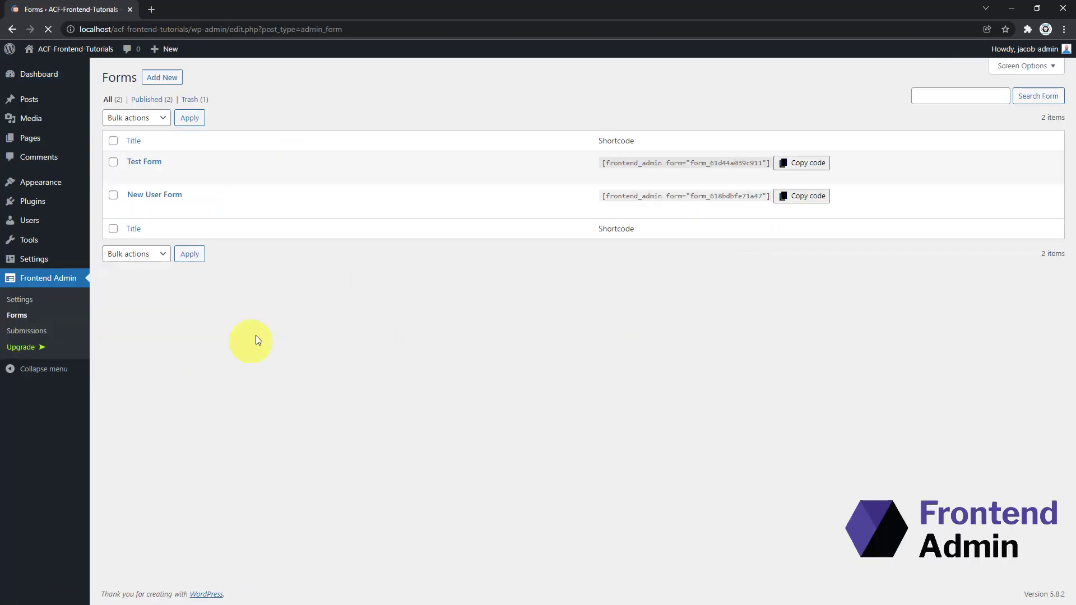
{"action": "left_click", "coordinate": [133, 228]}
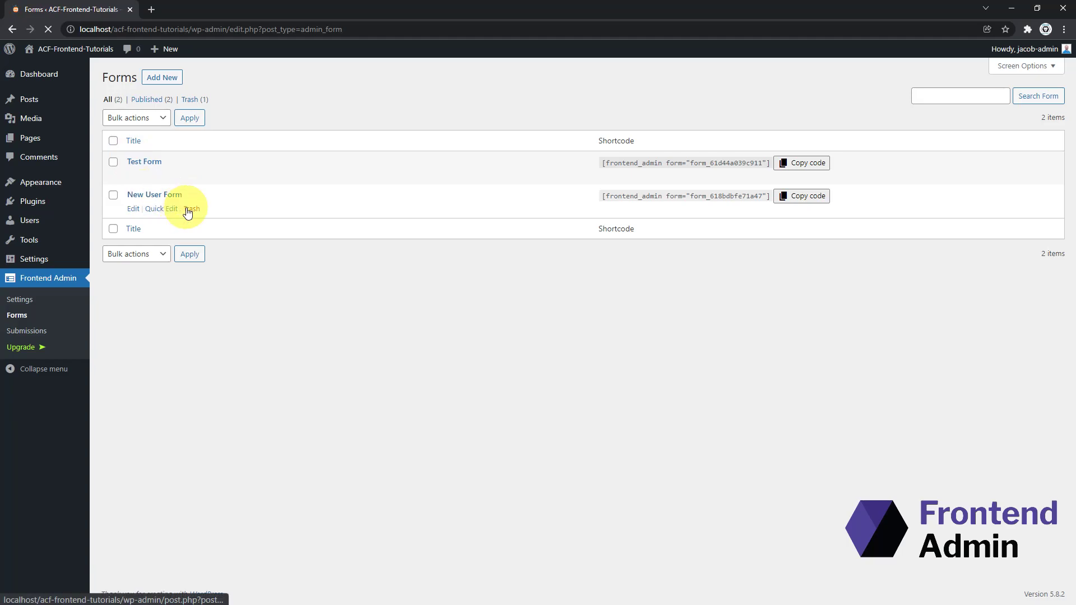
{"action": "left_click", "coordinate": [190, 209]}
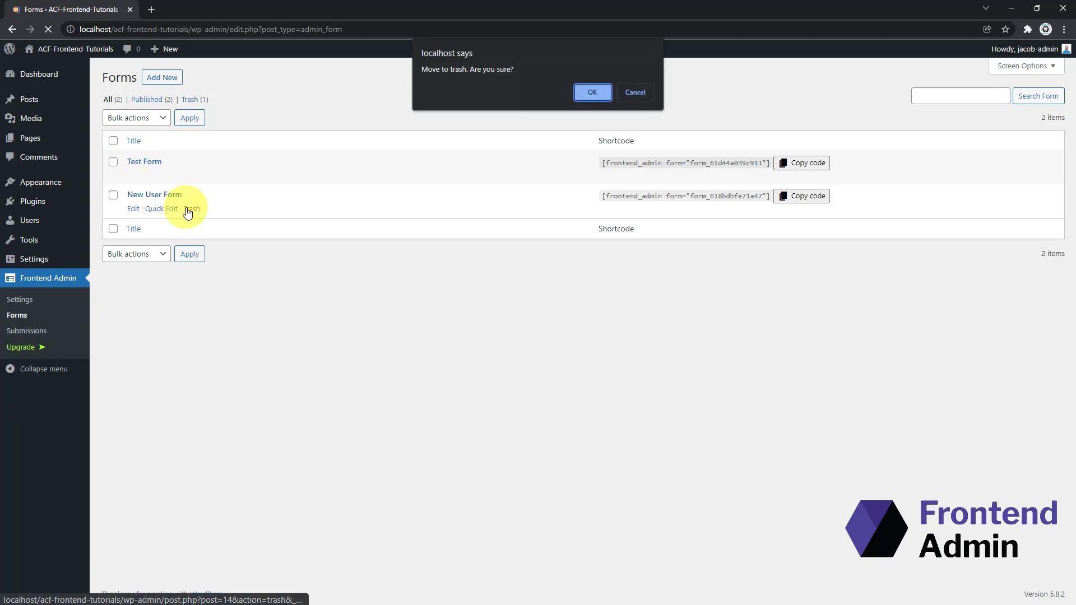
{"action": "left_click", "coordinate": [605, 92]}
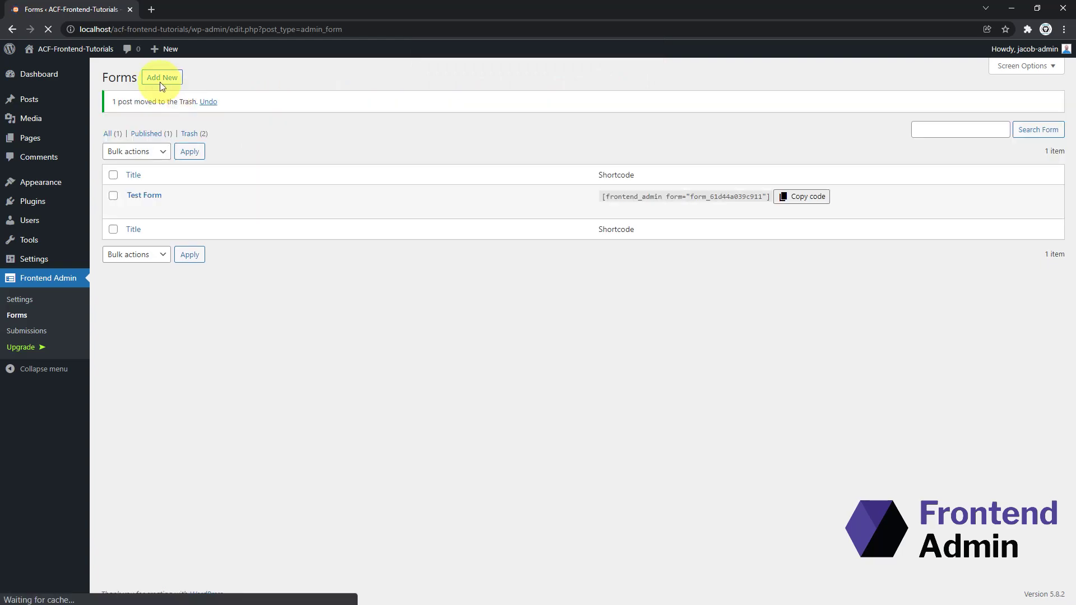
{"action": "left_click", "coordinate": [159, 81]}
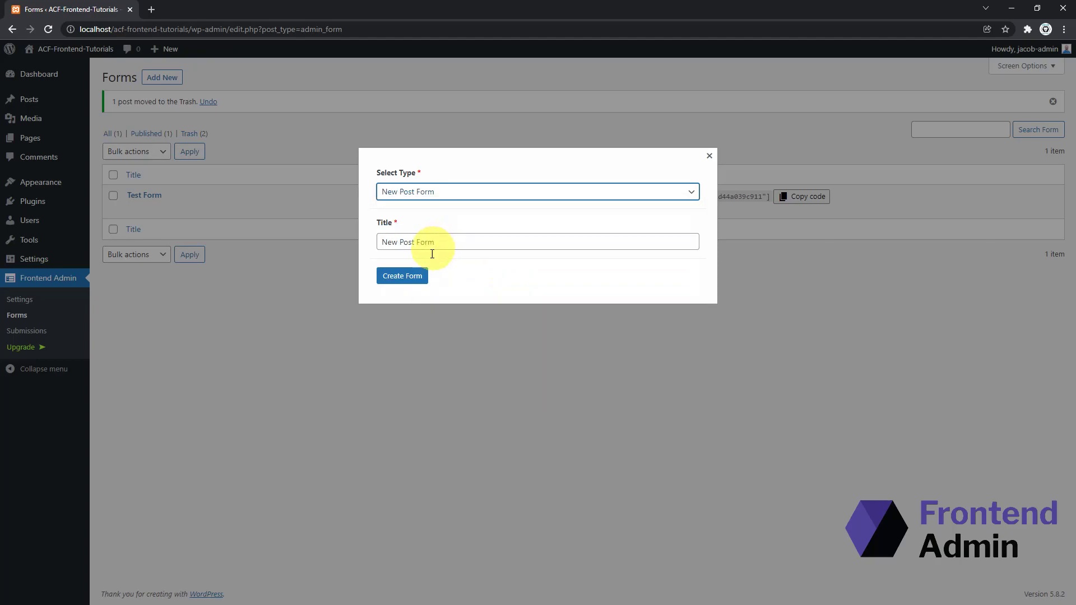
Create a draft form of type New Post Form titled 'New Post Form'.
{"action": "left_click", "coordinate": [416, 275]}
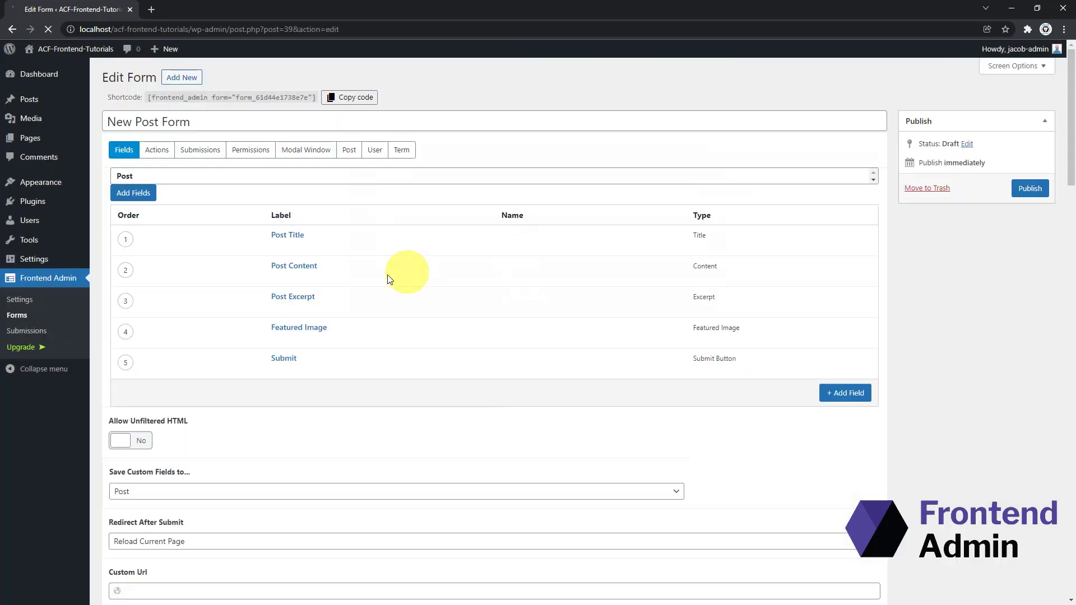
Delete the Featured Image field, keeping title, content, excerpt and submit fields, and publish the form.
{"action": "left_click", "coordinate": [287, 236]}
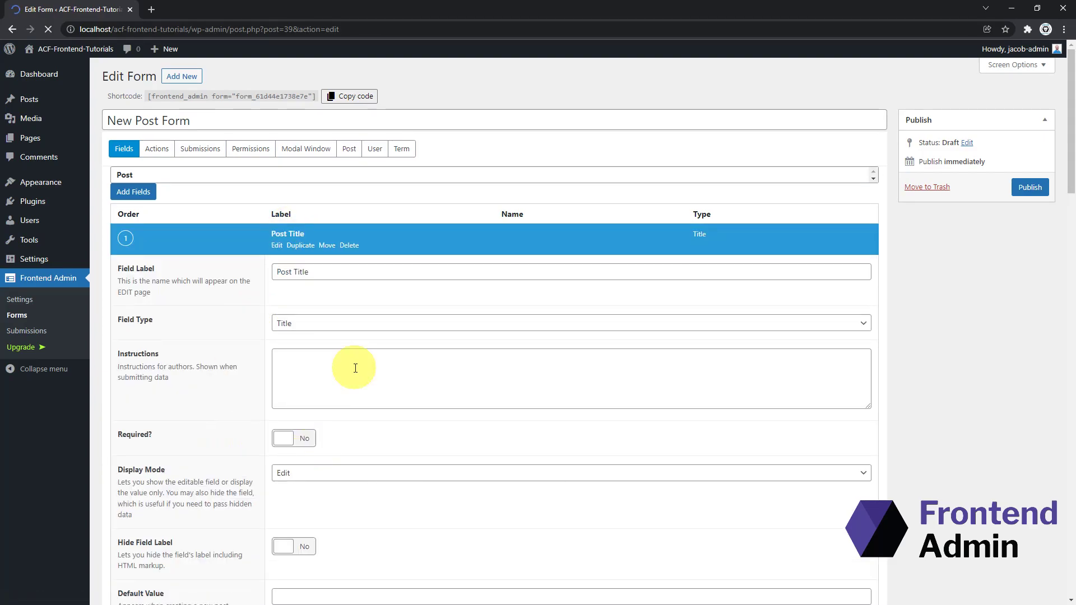
{"action": "scroll", "coordinate": [355, 368], "scroll_direction": "down", "scroll_amount": 2}
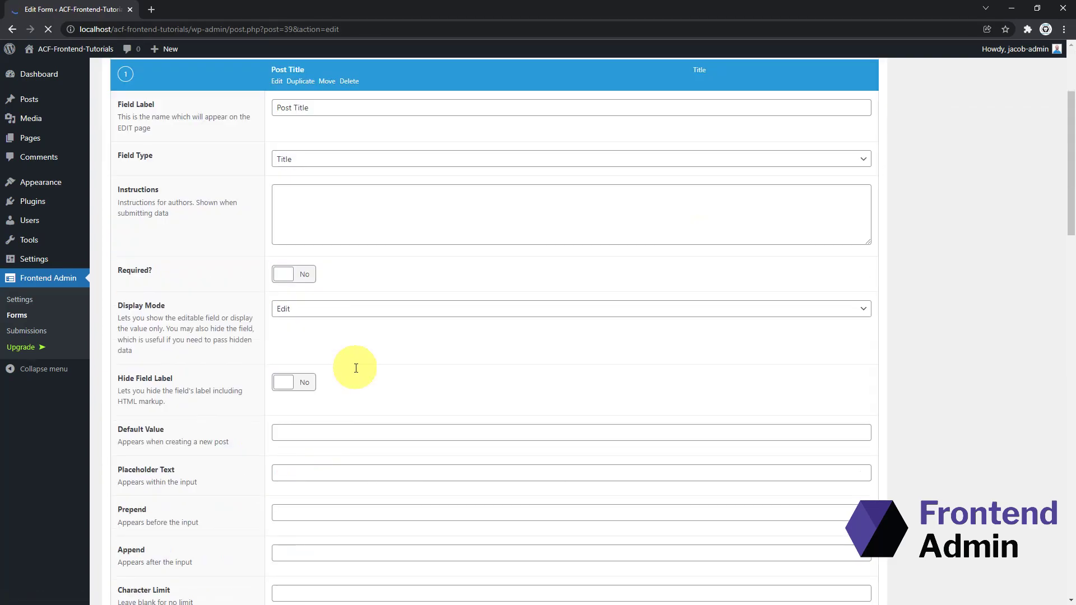
{"action": "scroll", "coordinate": [355, 368], "scroll_direction": "up", "scroll_amount": 3}
{"action": "left_click", "coordinate": [289, 235]}
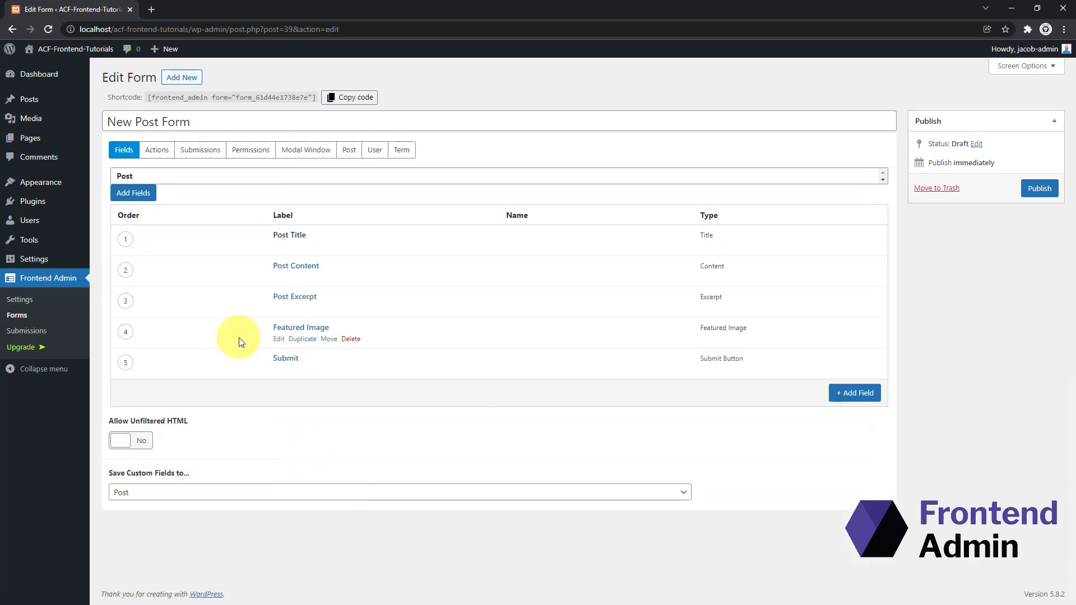
{"action": "left_click", "coordinate": [299, 326]}
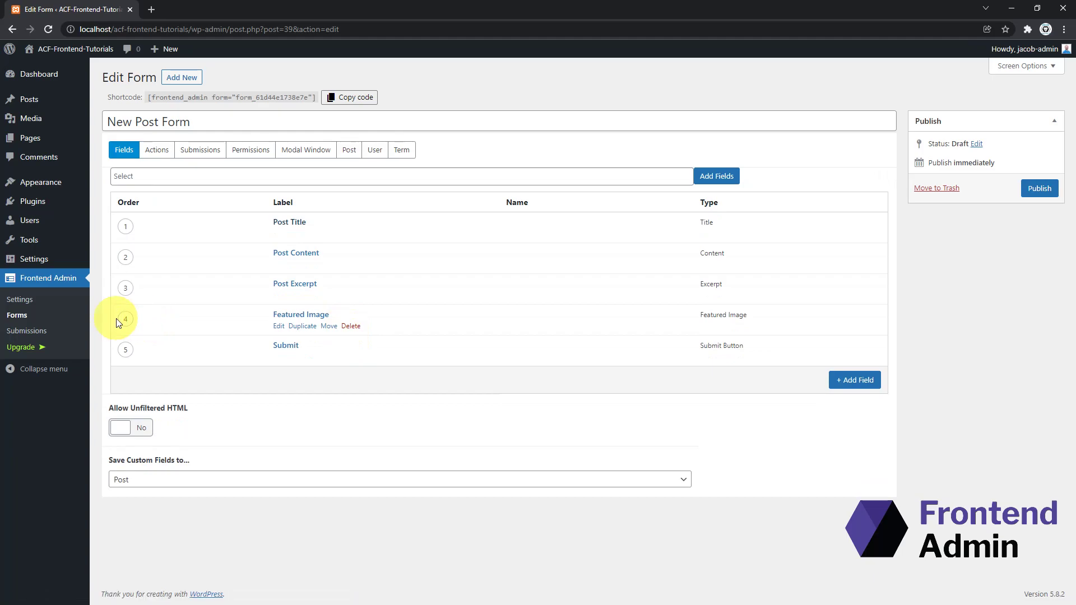
{"action": "left_click_drag", "start_coordinate": [119, 321], "coordinate": [124, 290]}
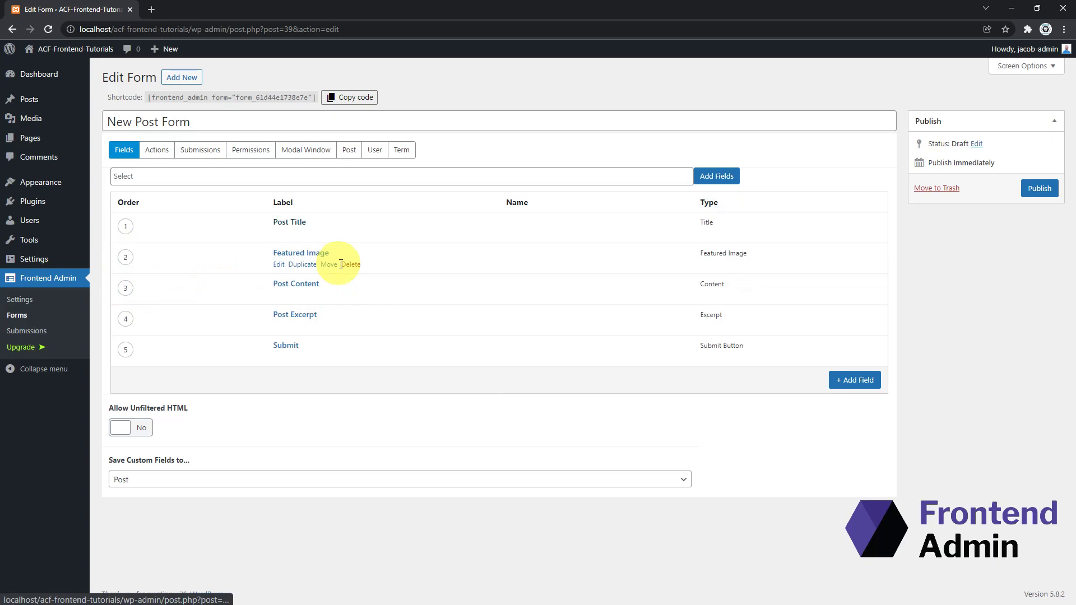
{"action": "left_click", "coordinate": [343, 264]}
{"action": "left_click", "coordinate": [357, 244]}
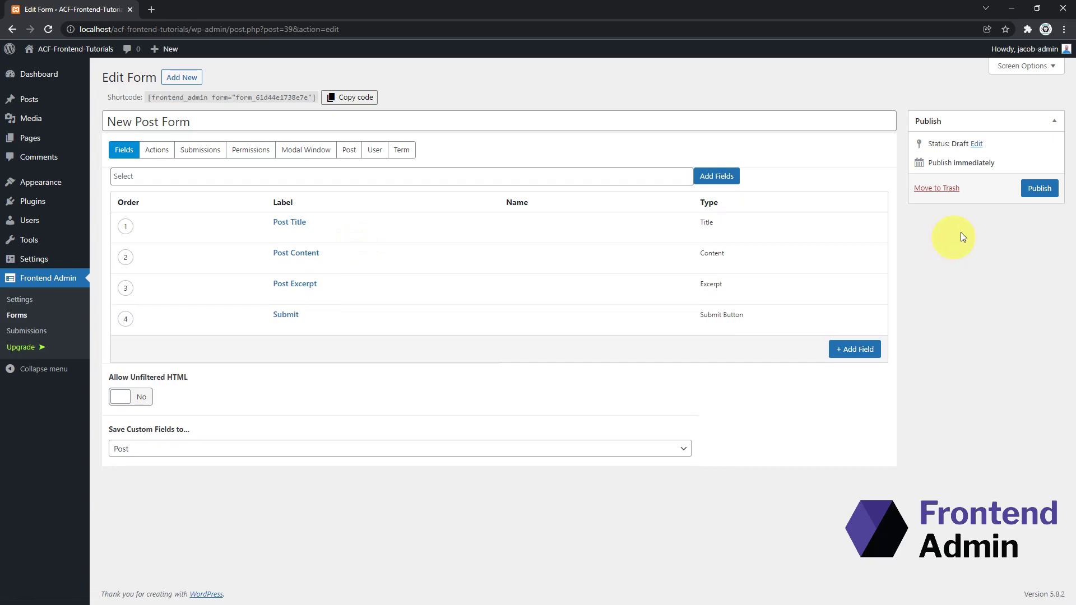
{"action": "left_click", "coordinate": [1039, 189]}
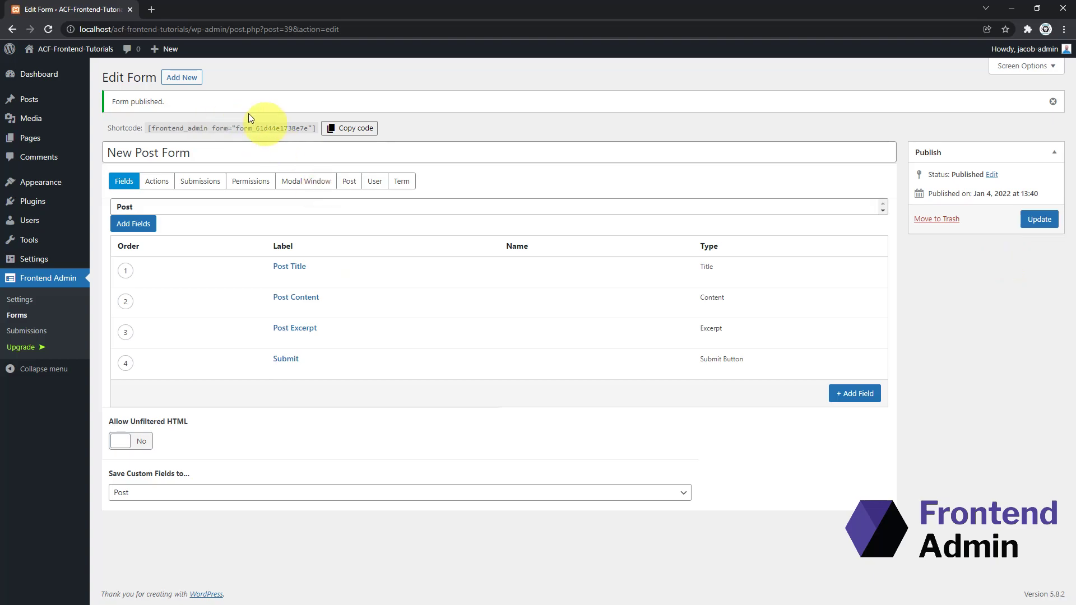
Copy the New Post Form shortcode from the forms list and open Sample Page for editing.
{"action": "left_click", "coordinate": [18, 316]}
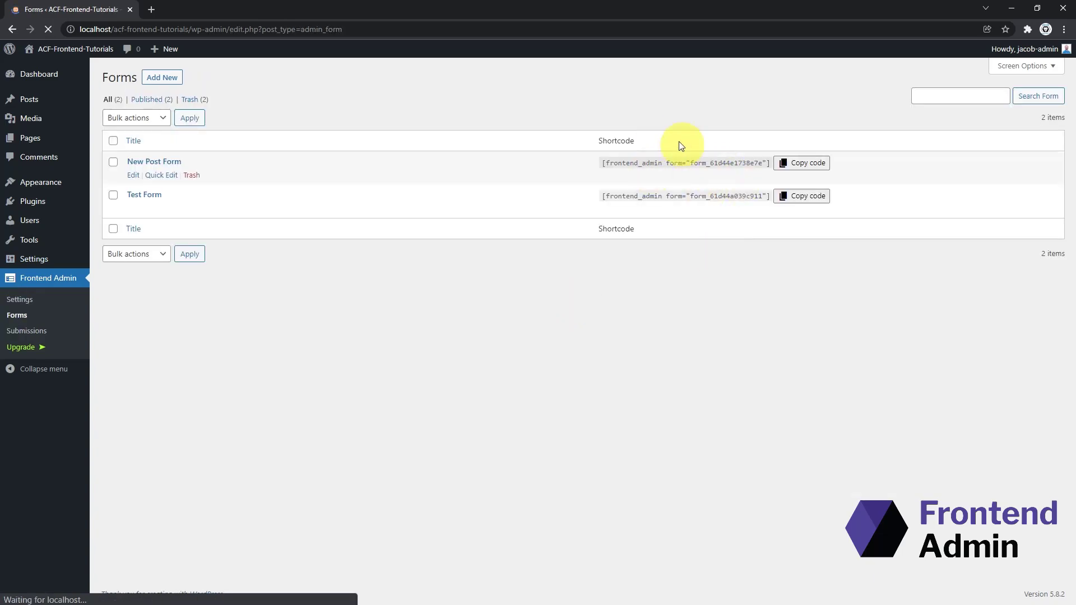
{"action": "left_click", "coordinate": [796, 163]}
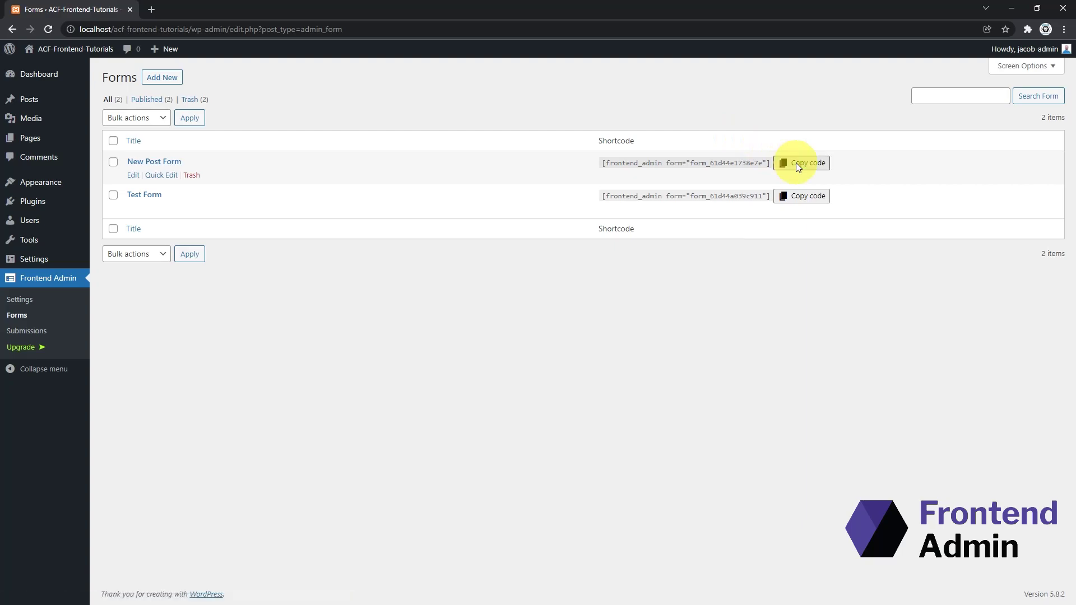
{"action": "left_click", "coordinate": [35, 143]}
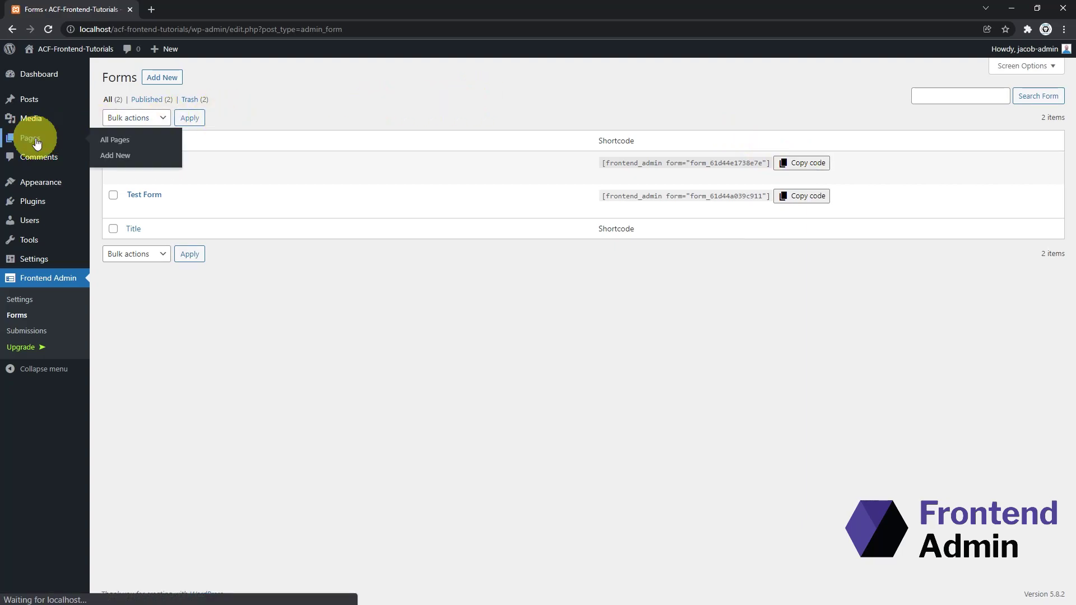
{"action": "left_click", "coordinate": [137, 196]}
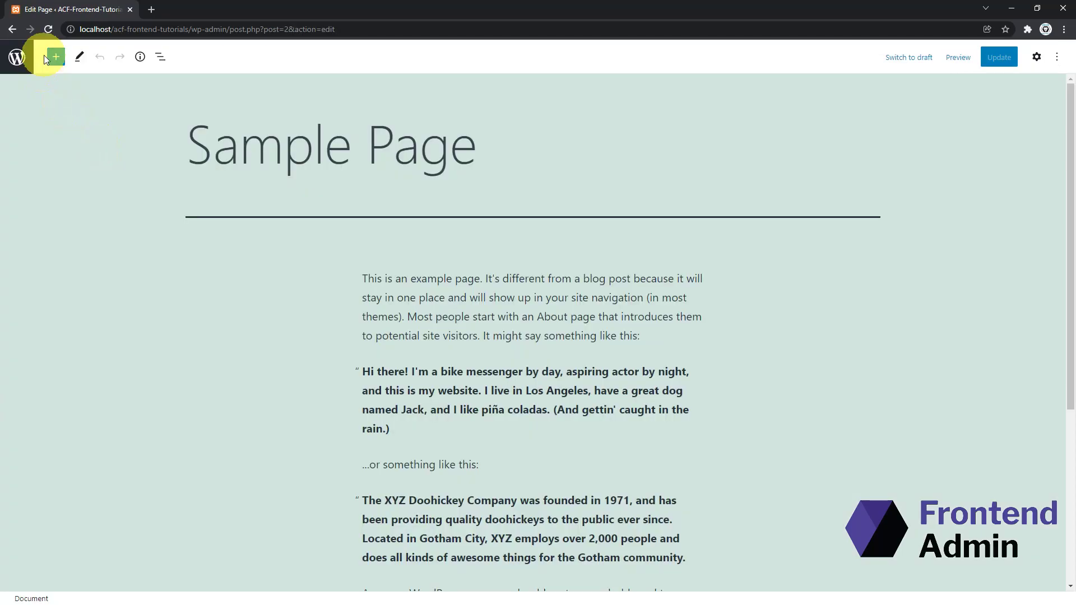
Add a Shortcode block holding the pasted form shortcode above the first paragraph, and update the page.
{"action": "left_click", "coordinate": [54, 58]}
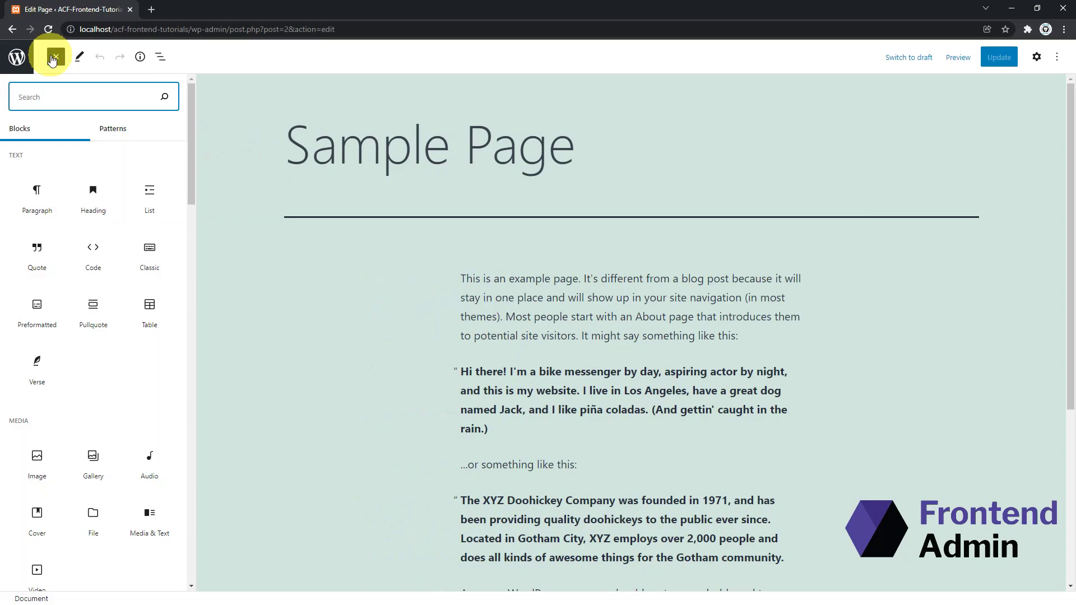
{"action": "type", "text": "shortcode"}
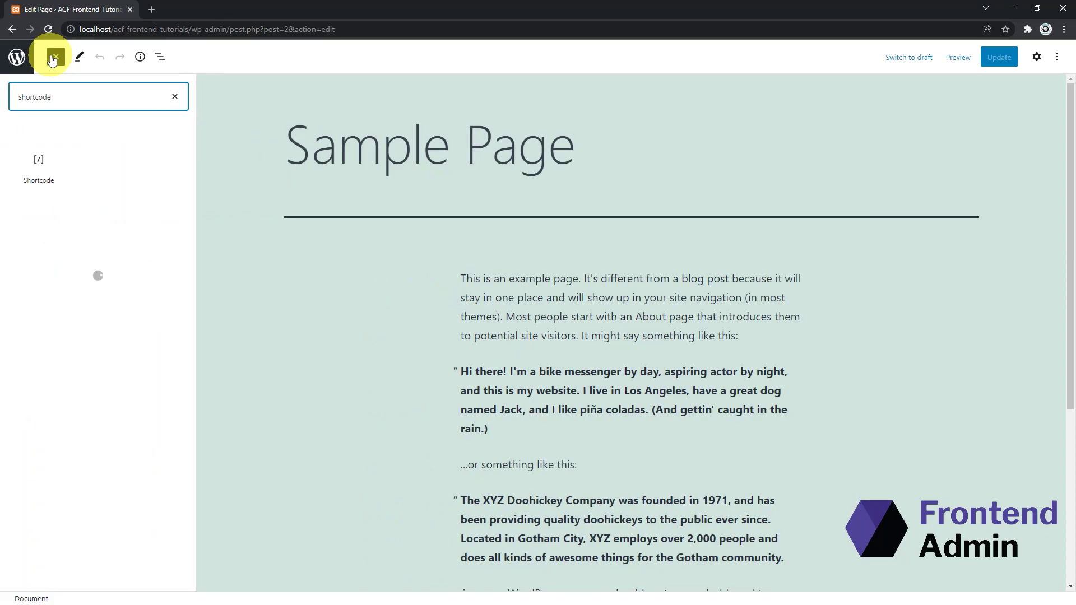
{"action": "mouse_move", "coordinate": [42, 160]}
{"action": "left_mouse_down"}
{"action": "mouse_move", "coordinate": [485, 246]}
{"action": "mouse_move", "coordinate": [529, 277]}
{"action": "mouse_move", "coordinate": [523, 269]}
{"action": "left_mouse_up"}
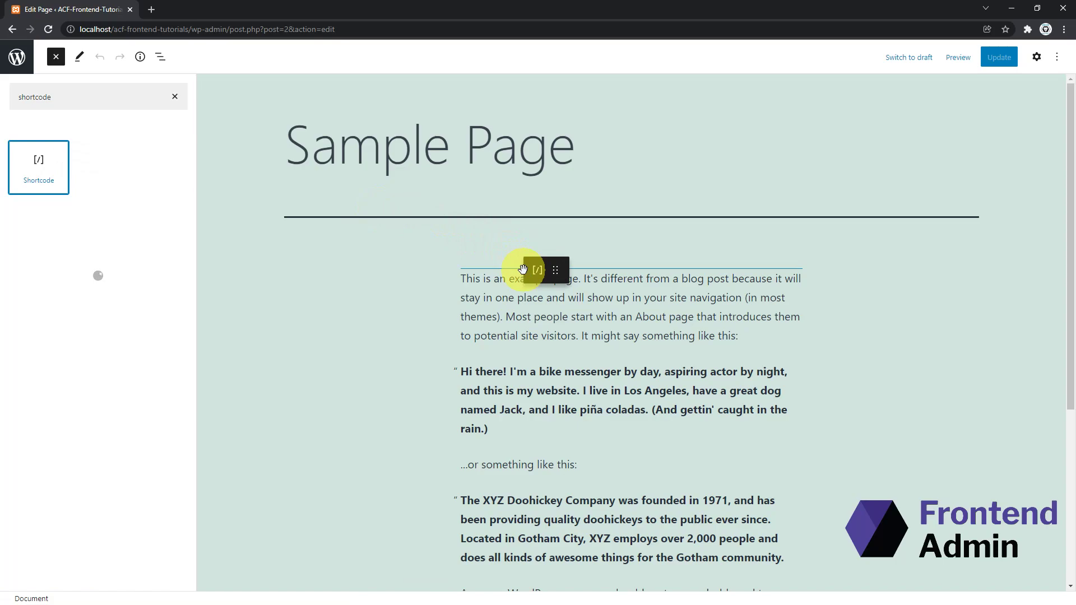
{"action": "left_click_drag", "start_coordinate": [523, 270], "coordinate": [523, 270]}
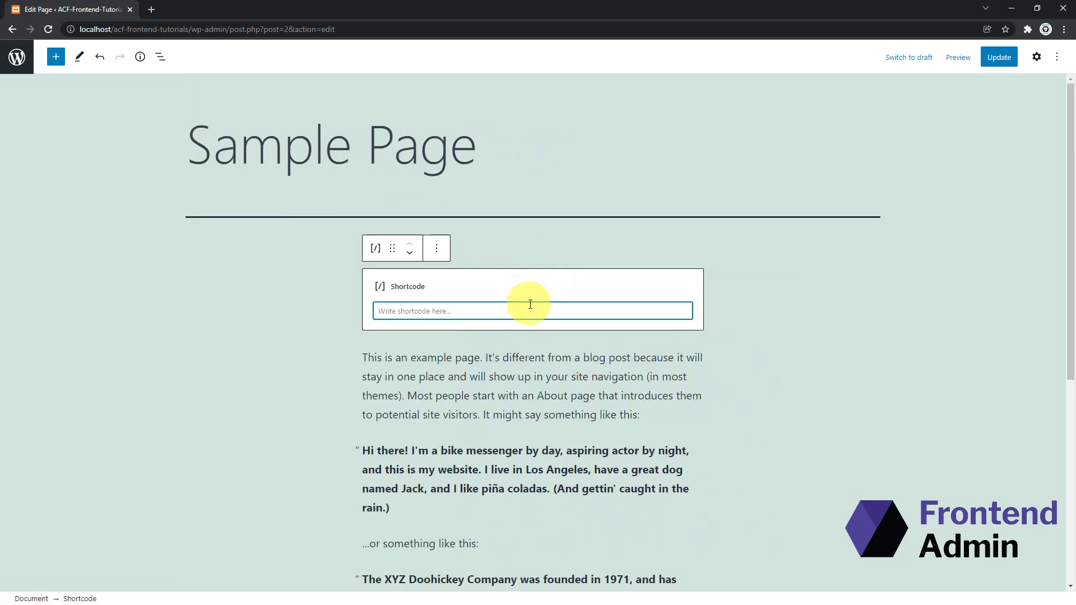
{"action": "type", "text": "[frontend_admin form=\"form_61d44e1738e7e\"]"}
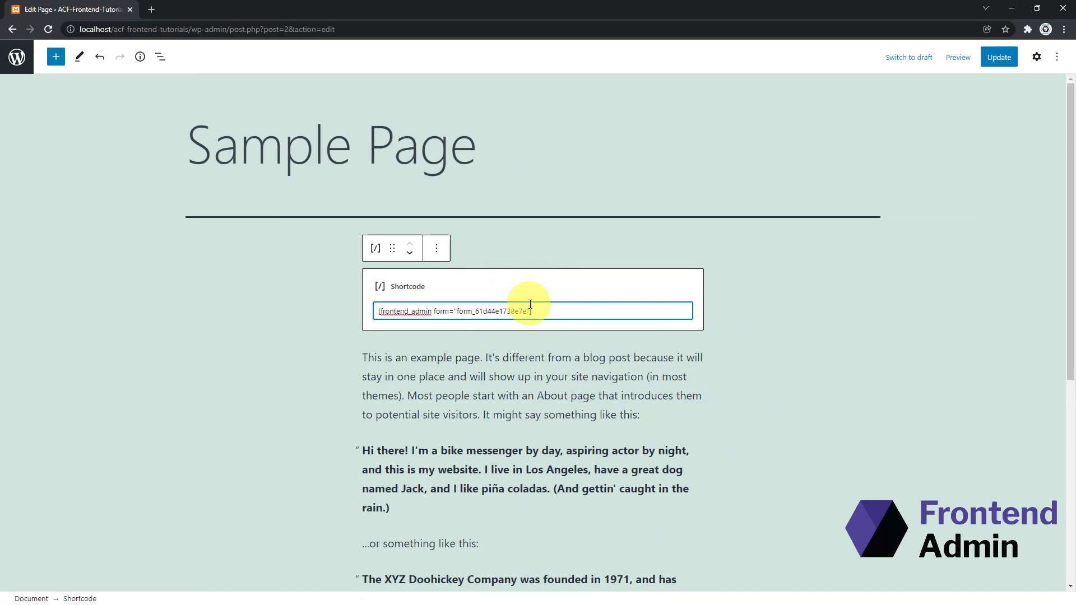
{"action": "left_click", "coordinate": [998, 57]}
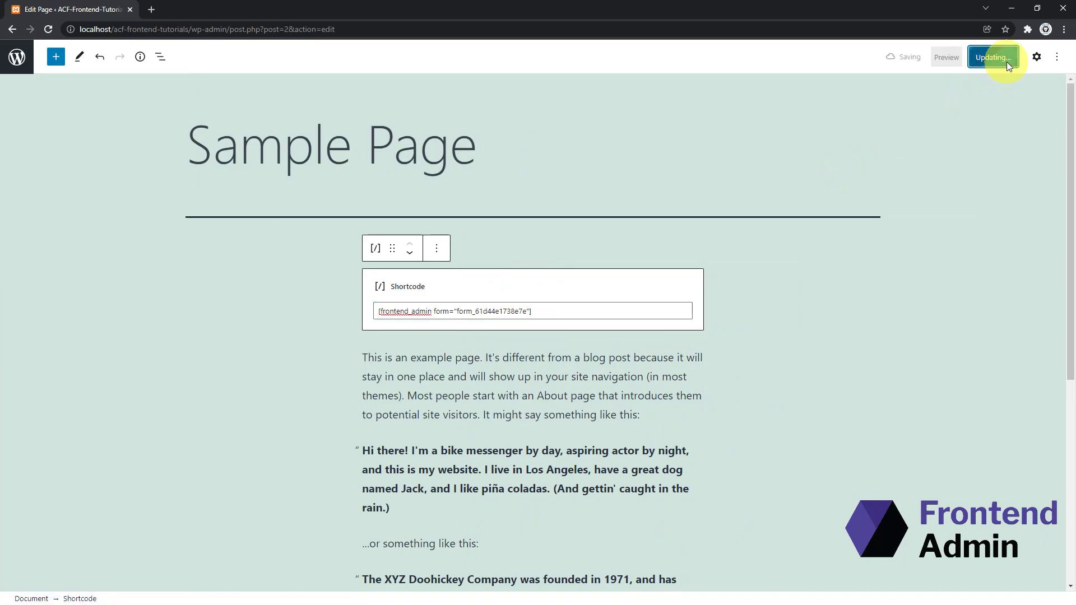
{"action": "left_click", "coordinate": [103, 569]}
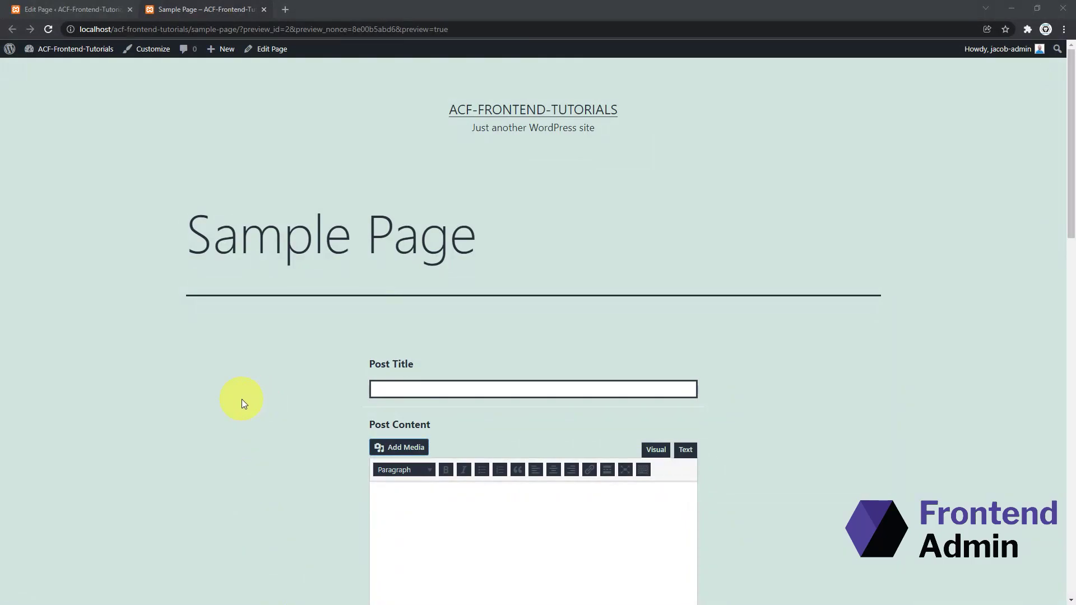
{"action": "scroll", "coordinate": [276, 389], "scroll_direction": "down", "scroll_amount": 3}
{"action": "scroll", "coordinate": [277, 389], "scroll_direction": "down", "scroll_amount": 3}
{"action": "scroll", "coordinate": [276, 389], "scroll_direction": "down", "scroll_amount": 3}
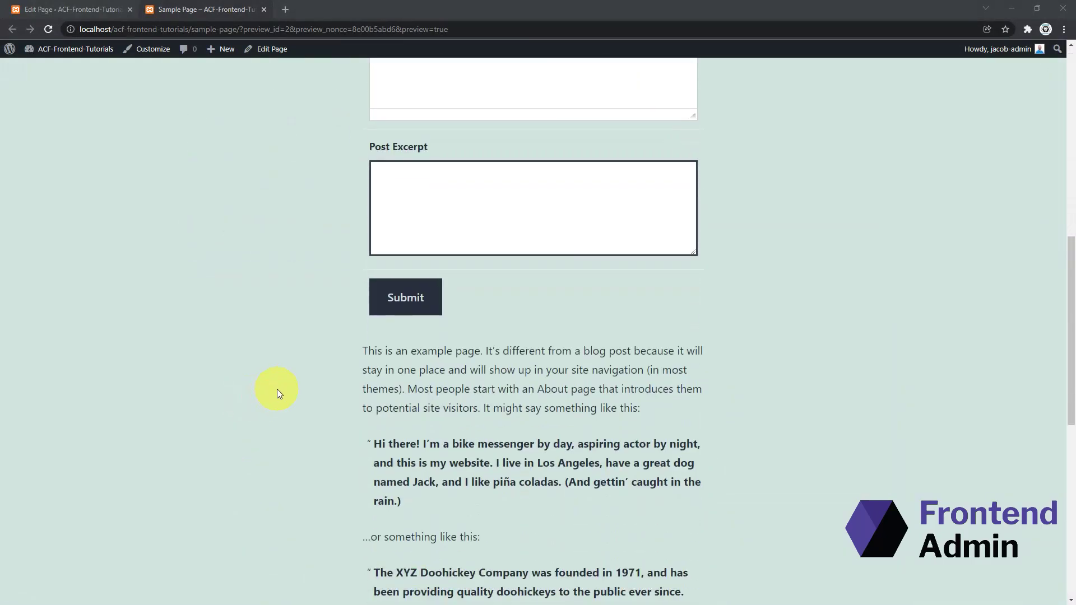
{"action": "scroll", "coordinate": [276, 389], "scroll_direction": "up", "scroll_amount": 3}
{"action": "scroll", "coordinate": [276, 389], "scroll_direction": "up", "scroll_amount": 3}
{"action": "scroll", "coordinate": [277, 390], "scroll_direction": "up", "scroll_amount": 3}
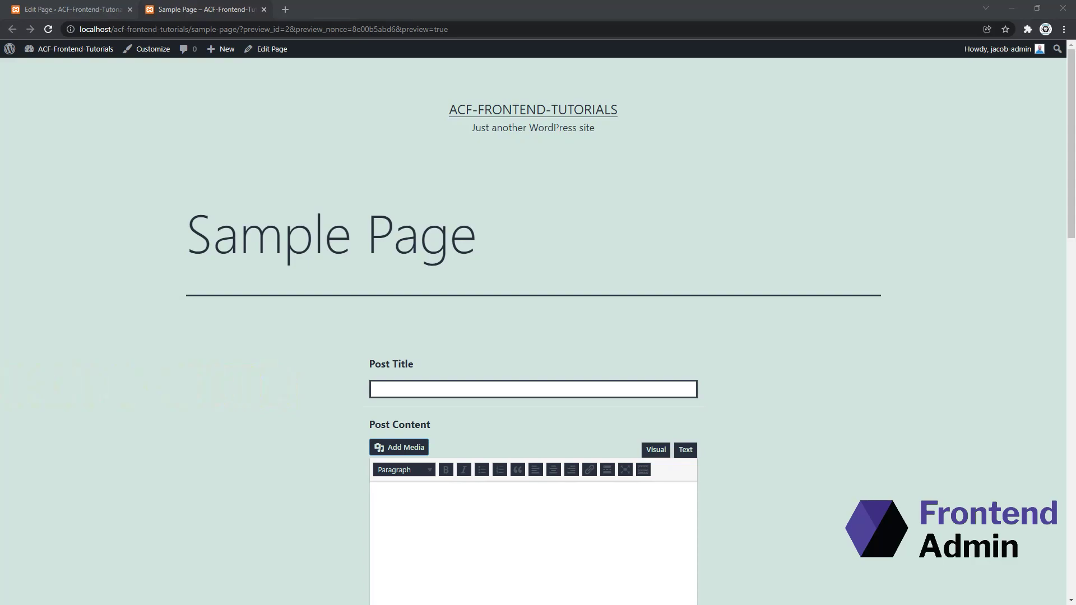
Reload Sample Page in the incognito author window, where only the example text appears.
{"action": "left_click_drag", "start_coordinate": [51, 240], "coordinate": [309, 6]}
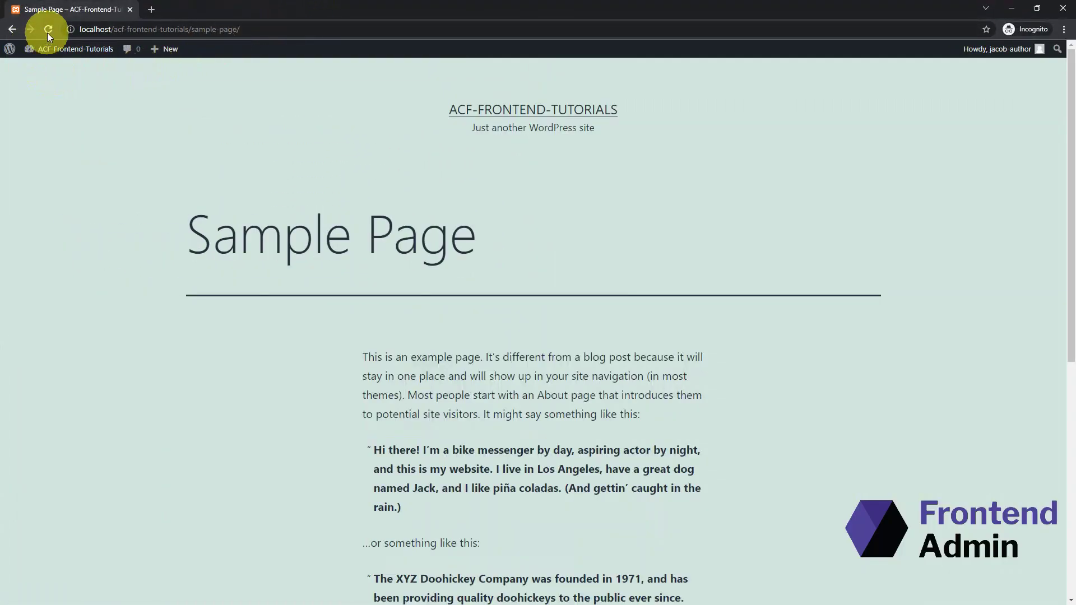
{"action": "left_click", "coordinate": [48, 29]}
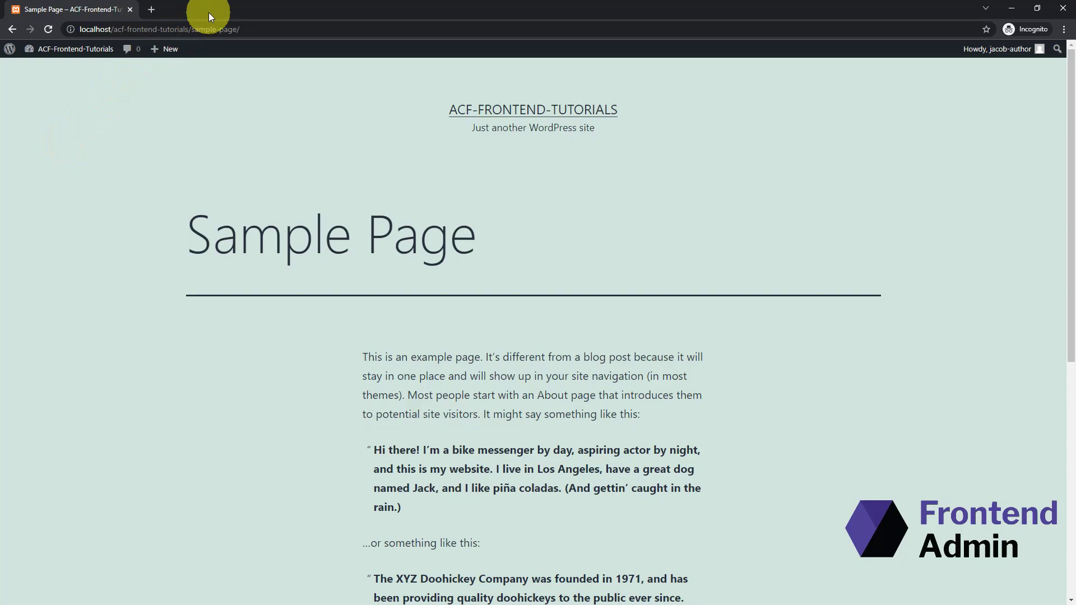
Add Author alongside Administrator to the New Post Form's allowed roles and update the form.
{"action": "left_click_drag", "start_coordinate": [209, 13], "coordinate": [84, 168]}
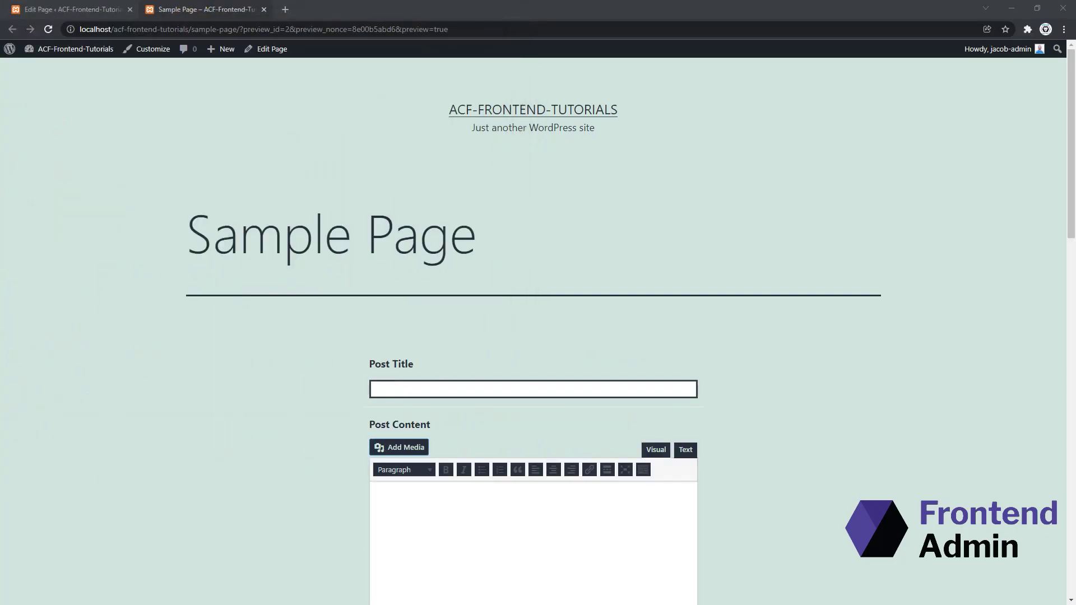
{"action": "left_click", "coordinate": [71, 10]}
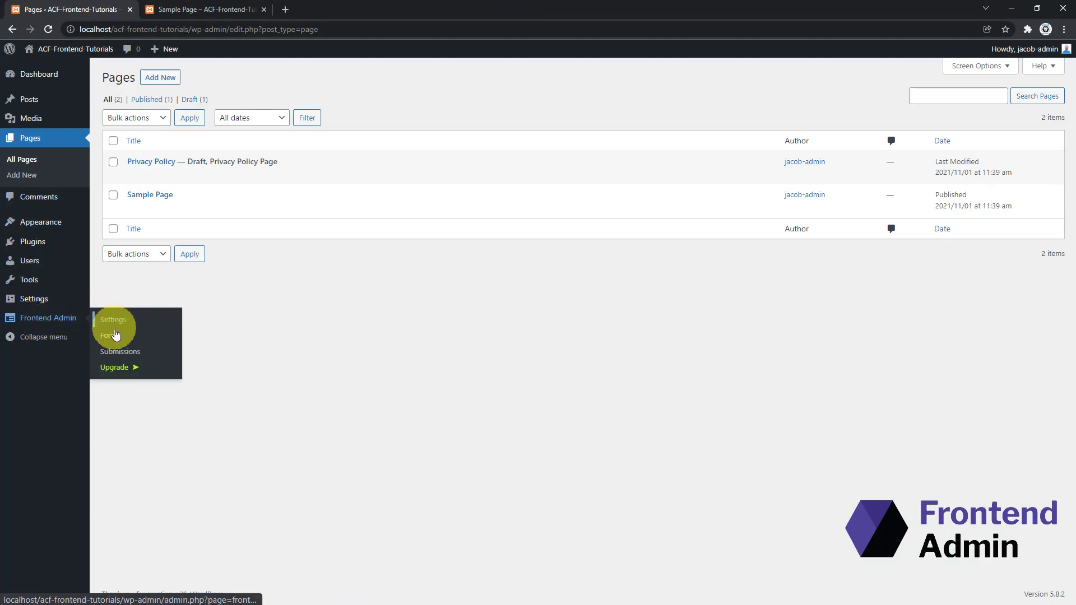
{"action": "left_click", "coordinate": [117, 339]}
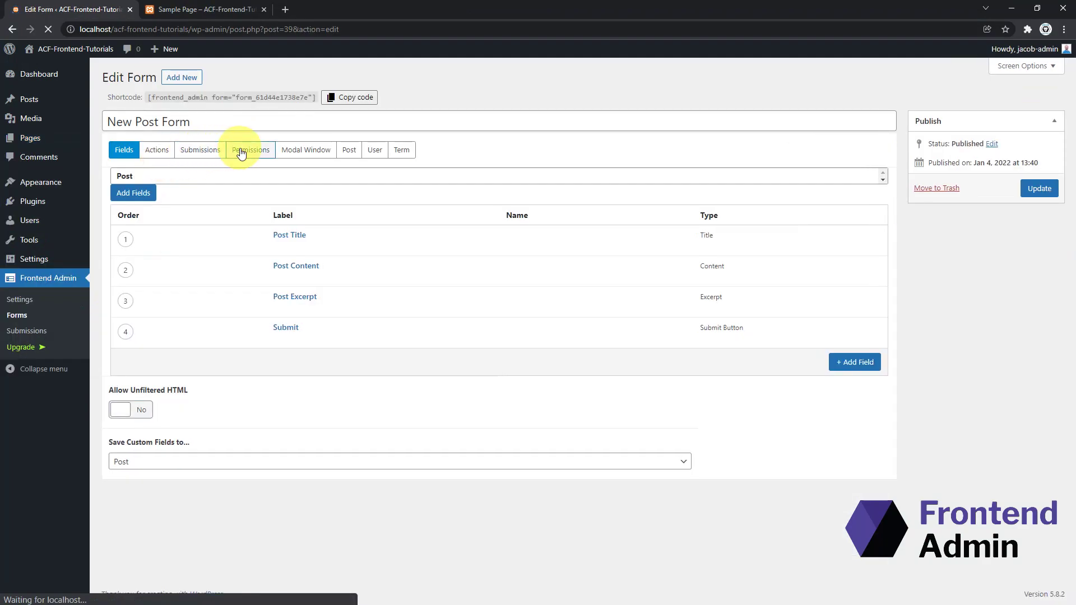
{"action": "left_click", "coordinate": [244, 150]}
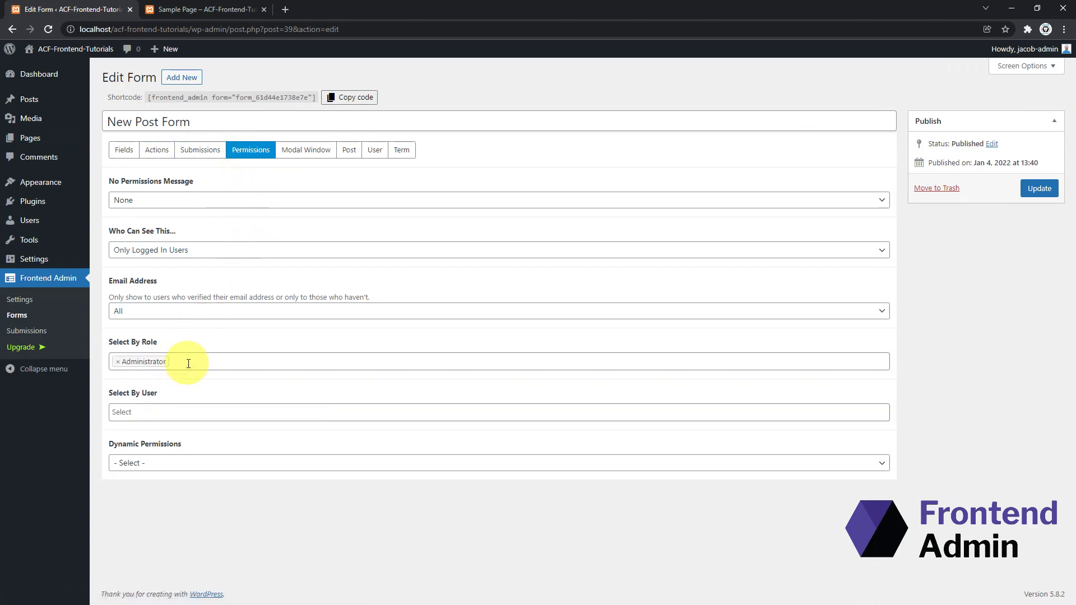
{"action": "left_click", "coordinate": [189, 362]}
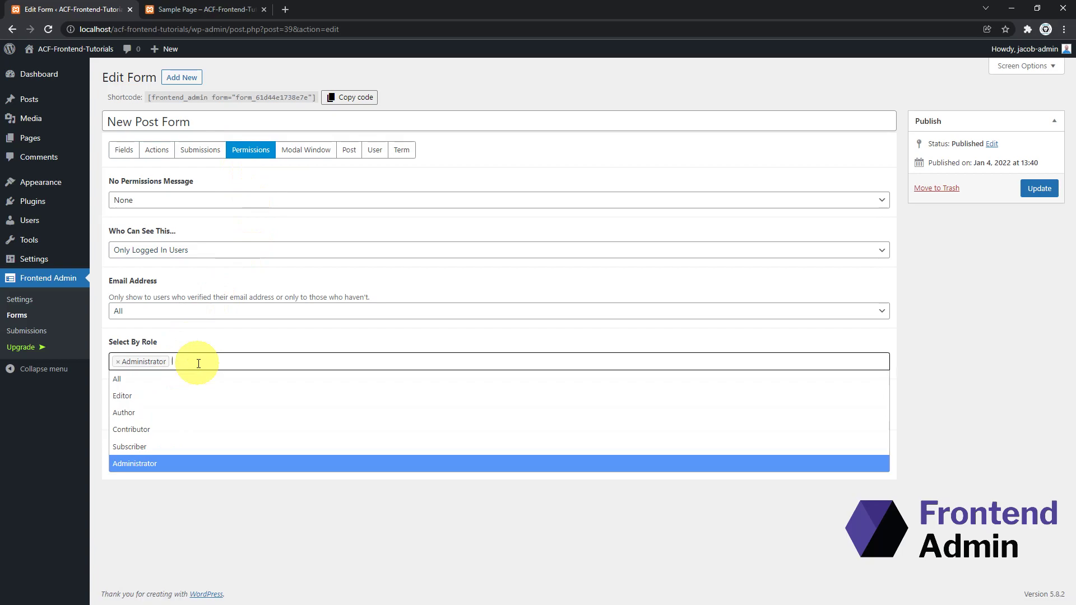
{"action": "left_click", "coordinate": [180, 413]}
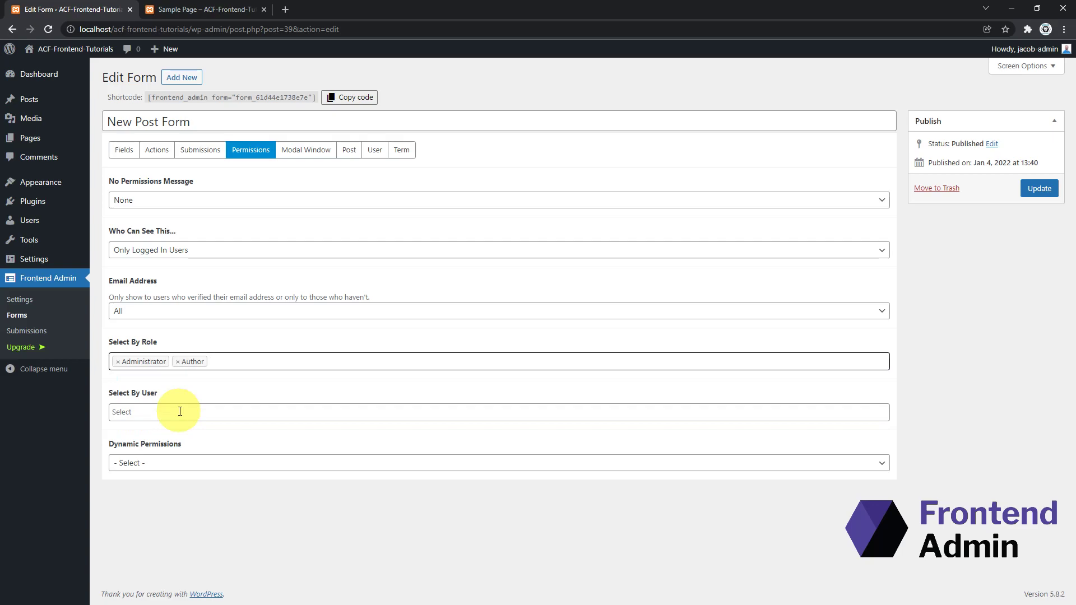
{"action": "left_click", "coordinate": [1039, 188]}
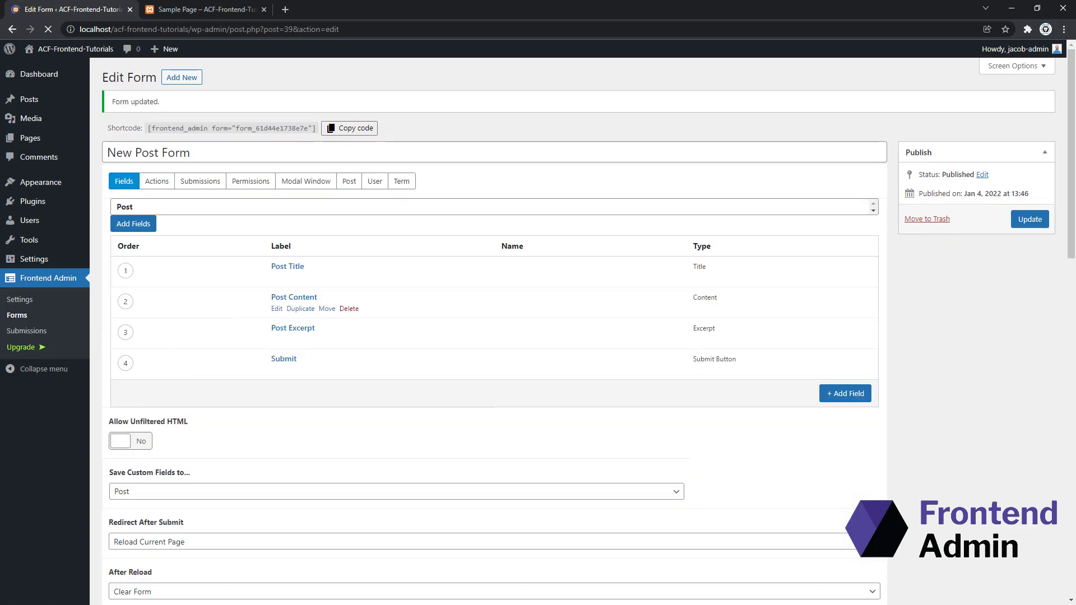
Maximize the incognito author window and reload Sample Page to show the Post Title and Post Content fields.
{"action": "key", "text": "alt+Tab"}
{"action": "double_click", "coordinate": [376, 221]}
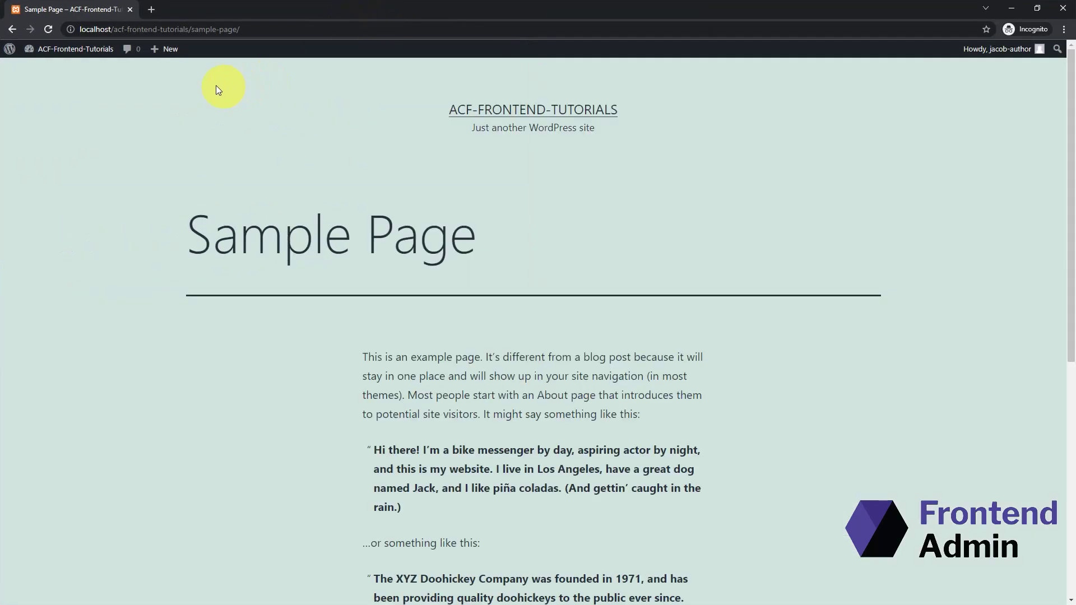
{"action": "left_click", "coordinate": [49, 33]}
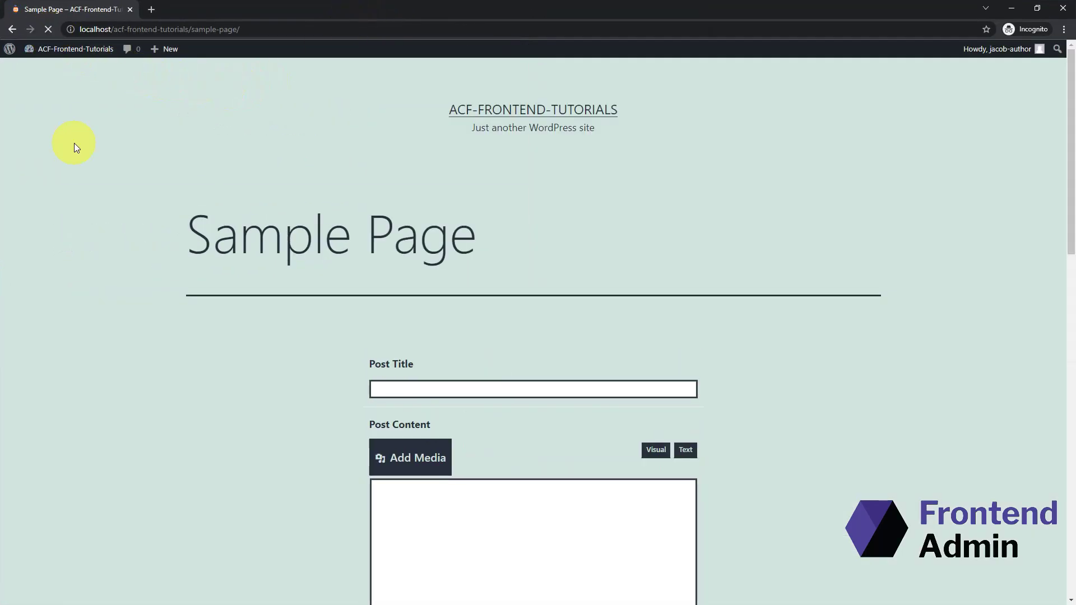